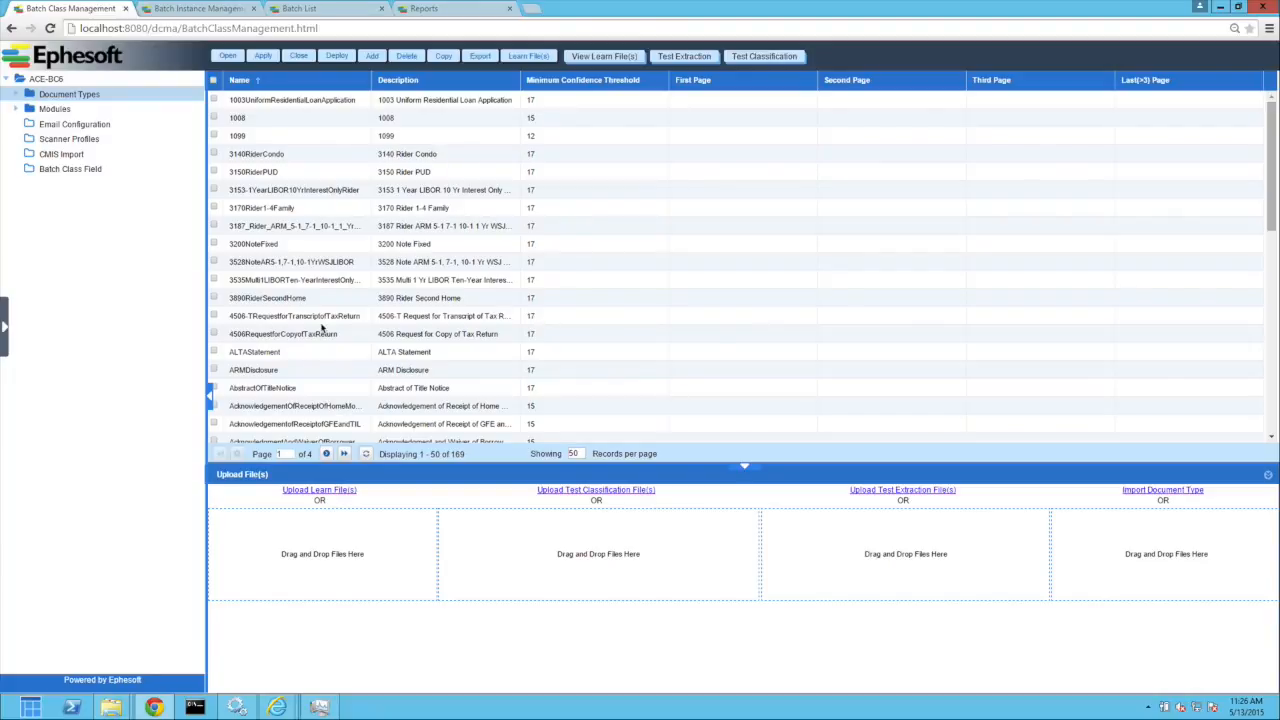
Page through the ACE batch class's document types to the last page, and return to page 3
left_click(326, 455)
left_click(326, 455)
left_click(326, 455)
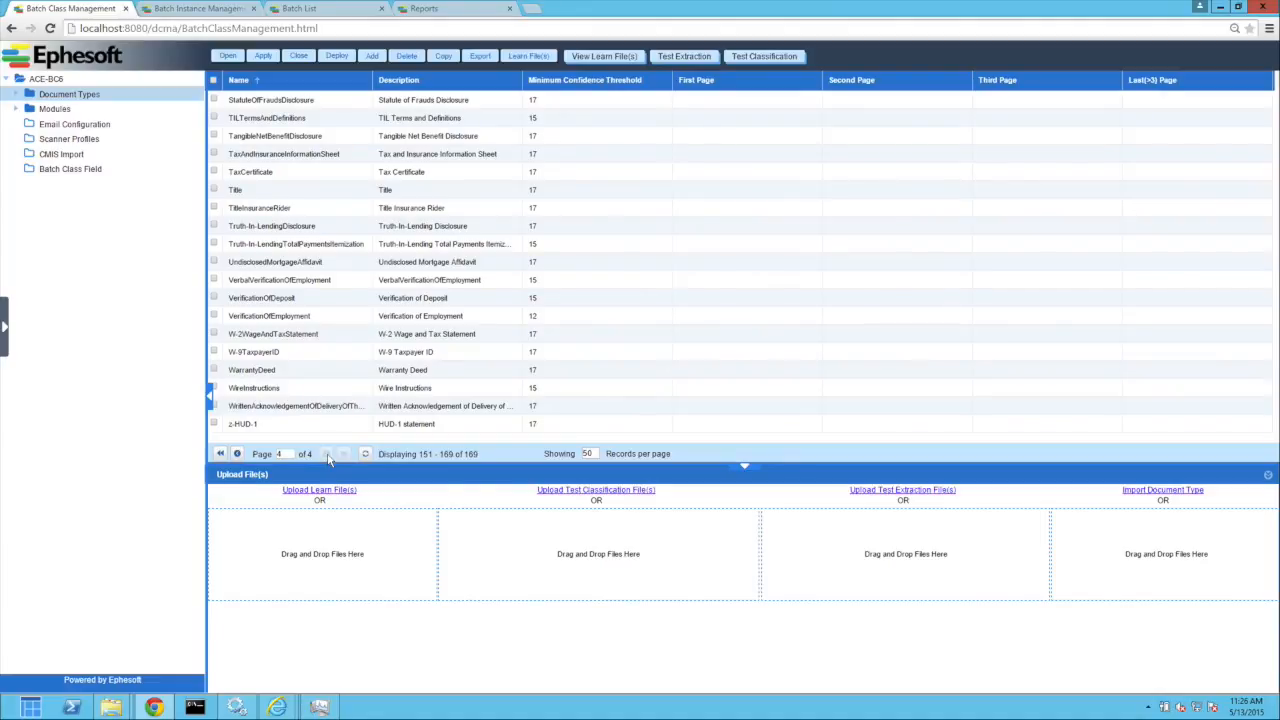
left_click(238, 455)
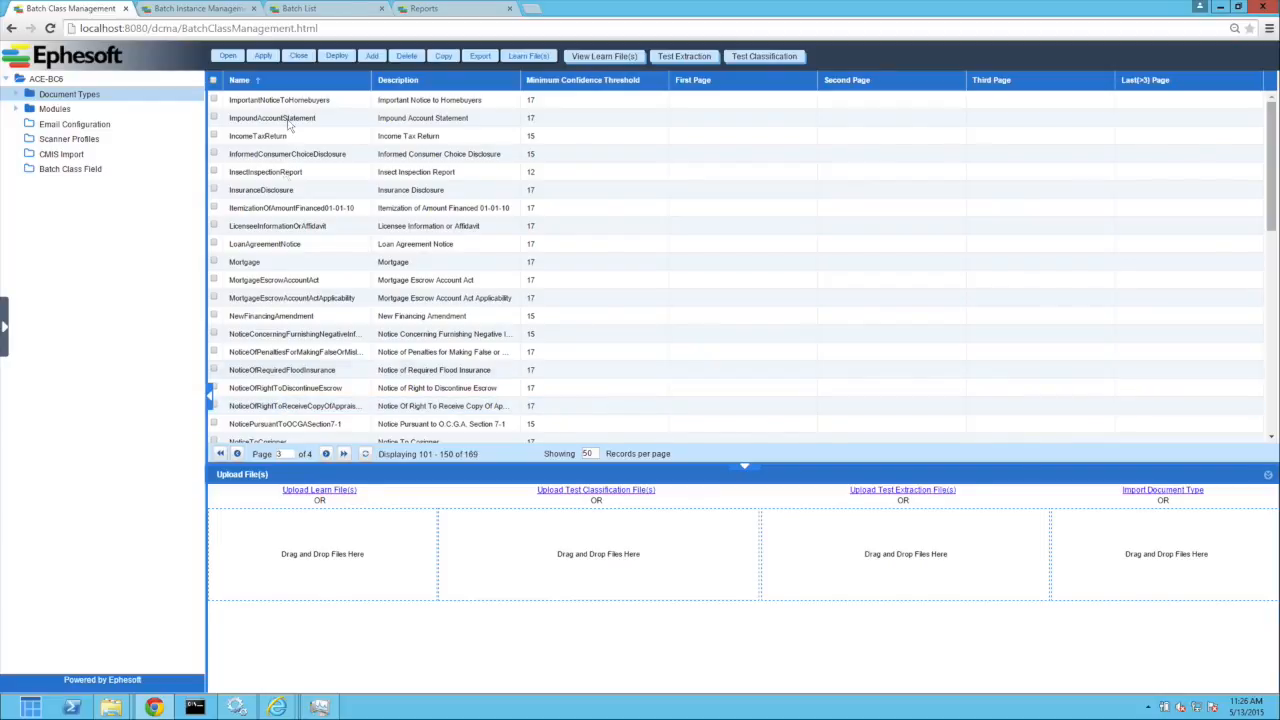
Check the batch instances, and open batch BI17 for review from the batch list to its IncomeTaxReturn document DOC52
left_click(207, 8)
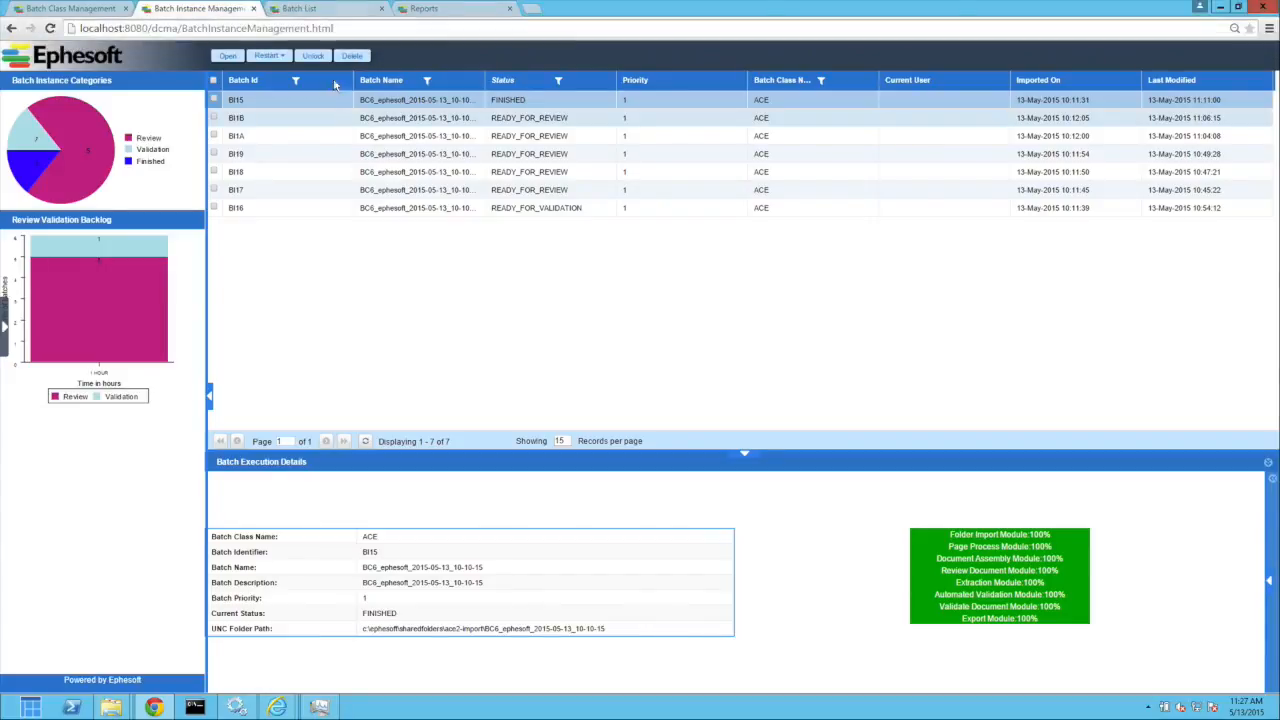
left_click(326, 12)
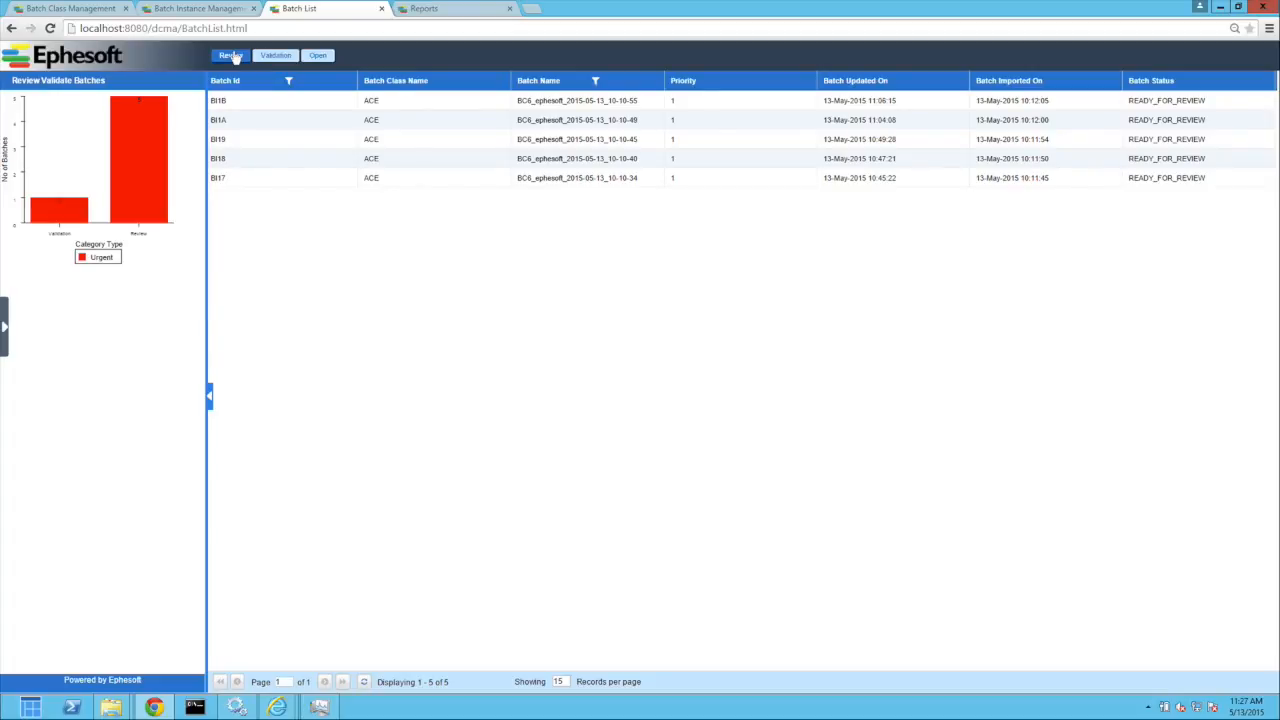
double_click(253, 183)
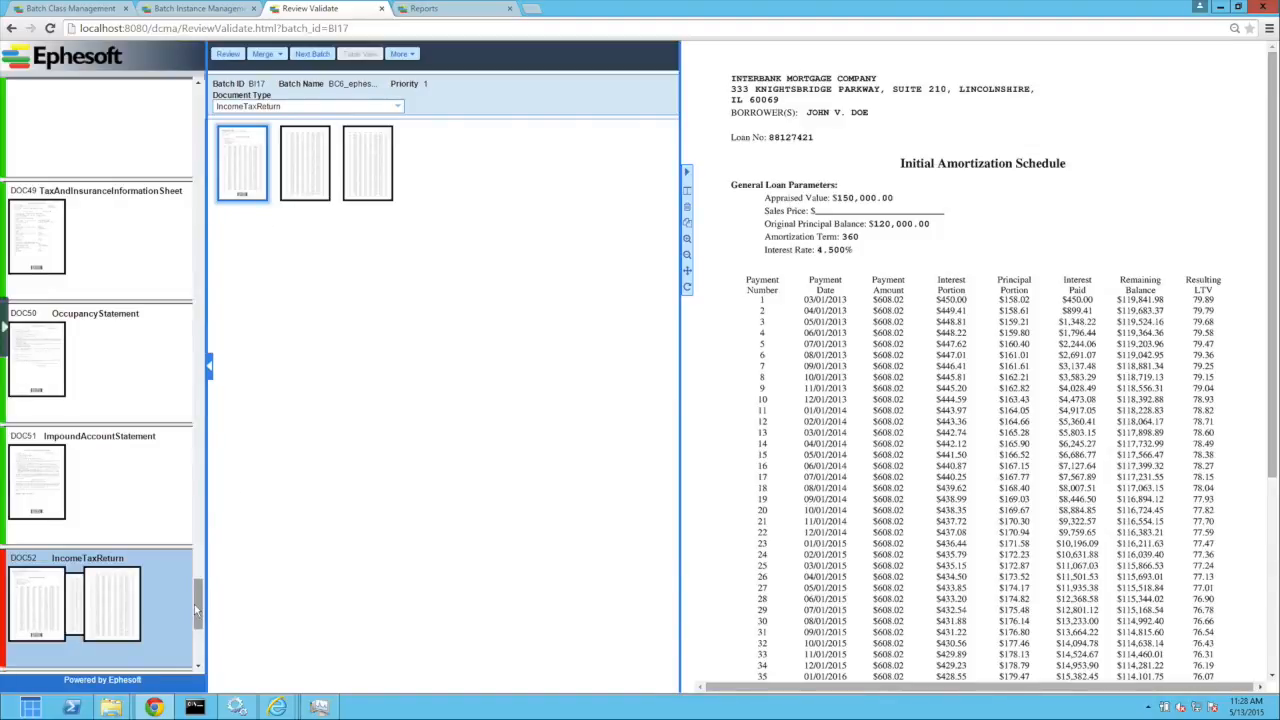
left_click_drag(197, 610, 198, 625)
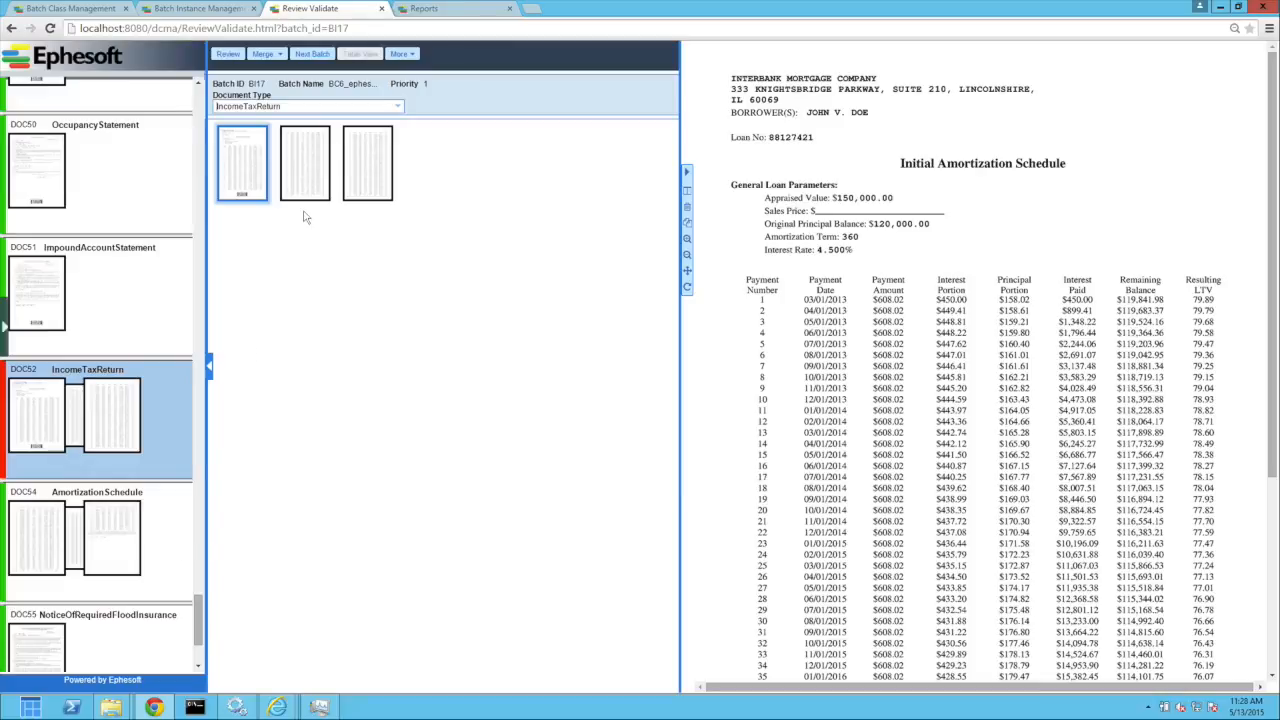
Examine the full list of keyboard shortcuts available for reviewing a batch
left_click(410, 54)
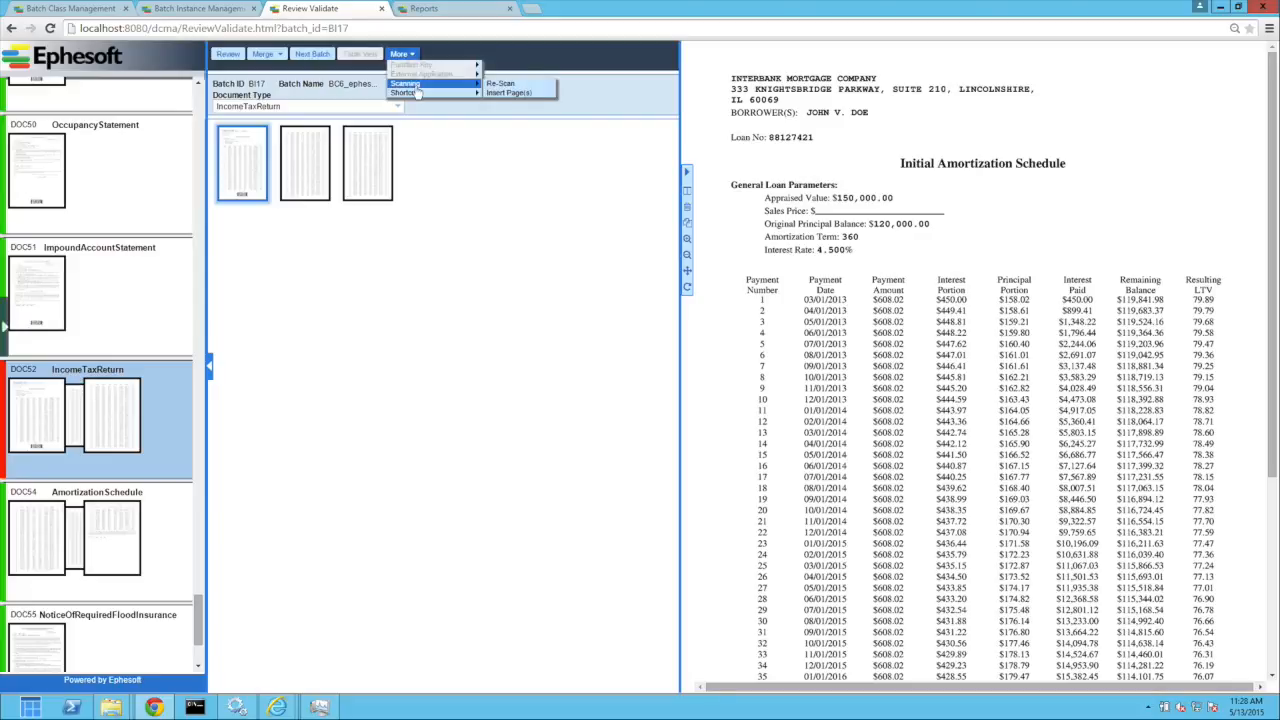
mouse_move(414, 92)
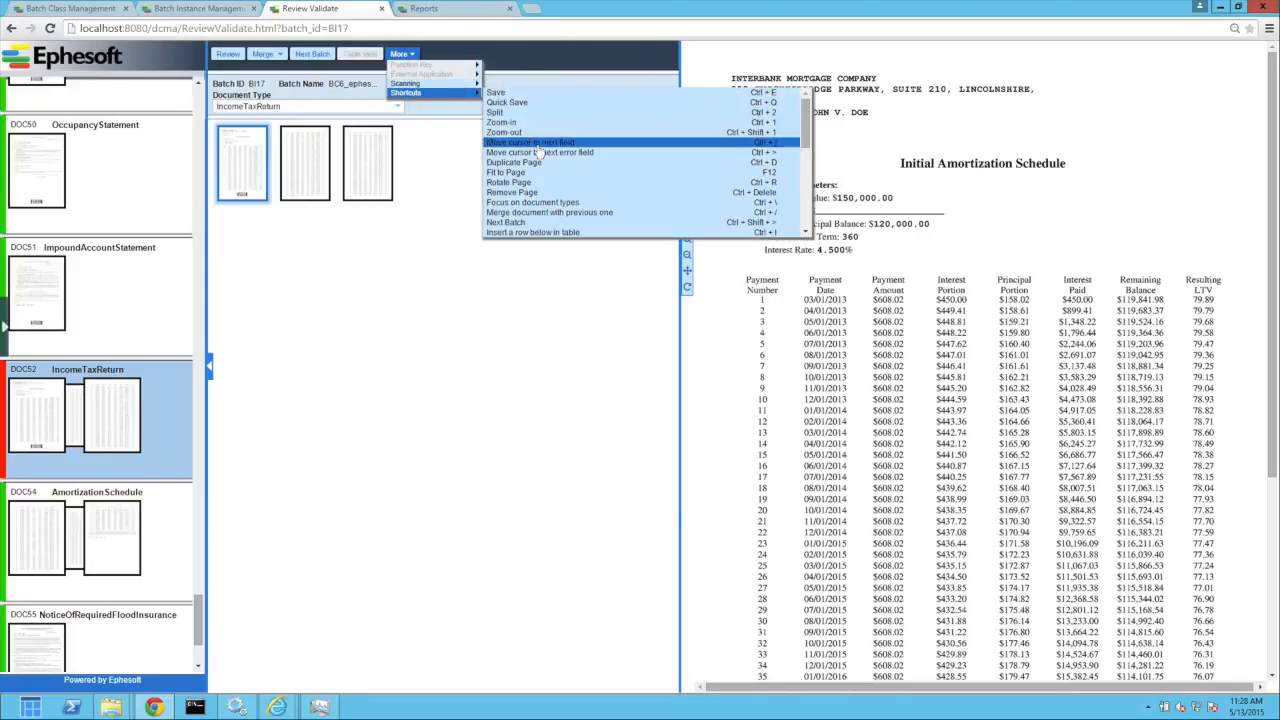
left_click_drag(807, 138, 807, 207)
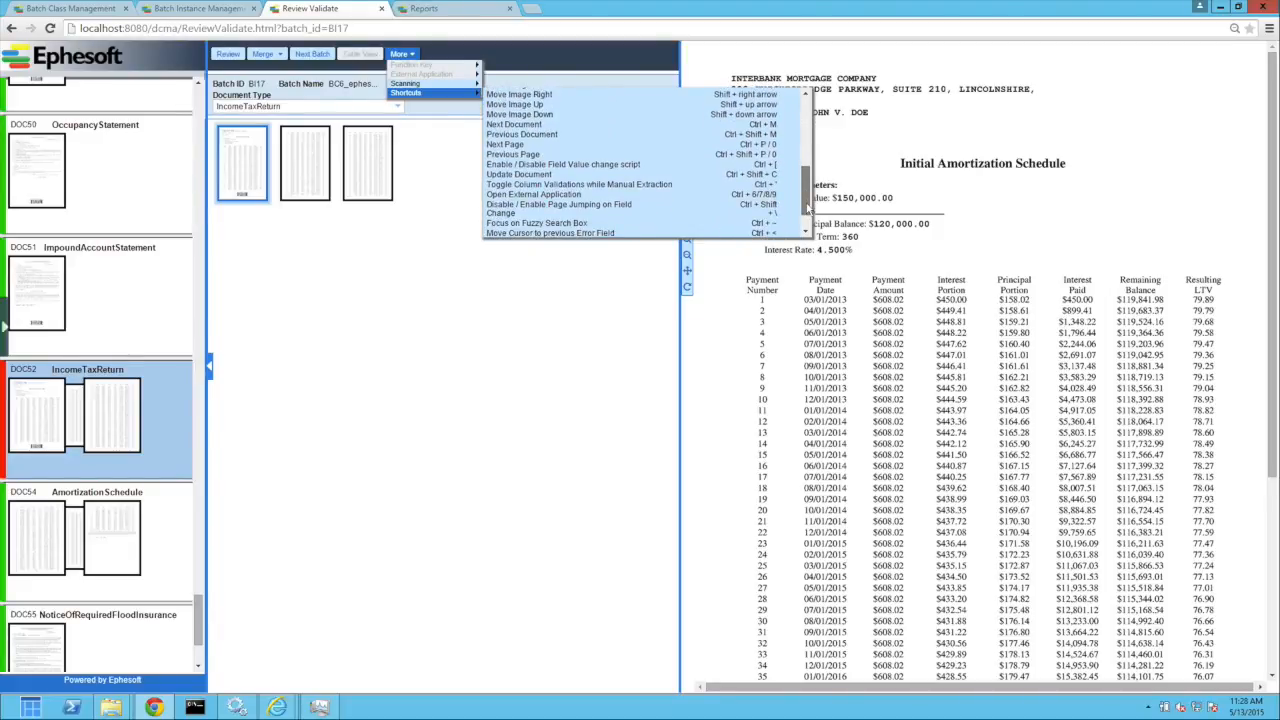
left_click_drag(807, 207, 808, 128)
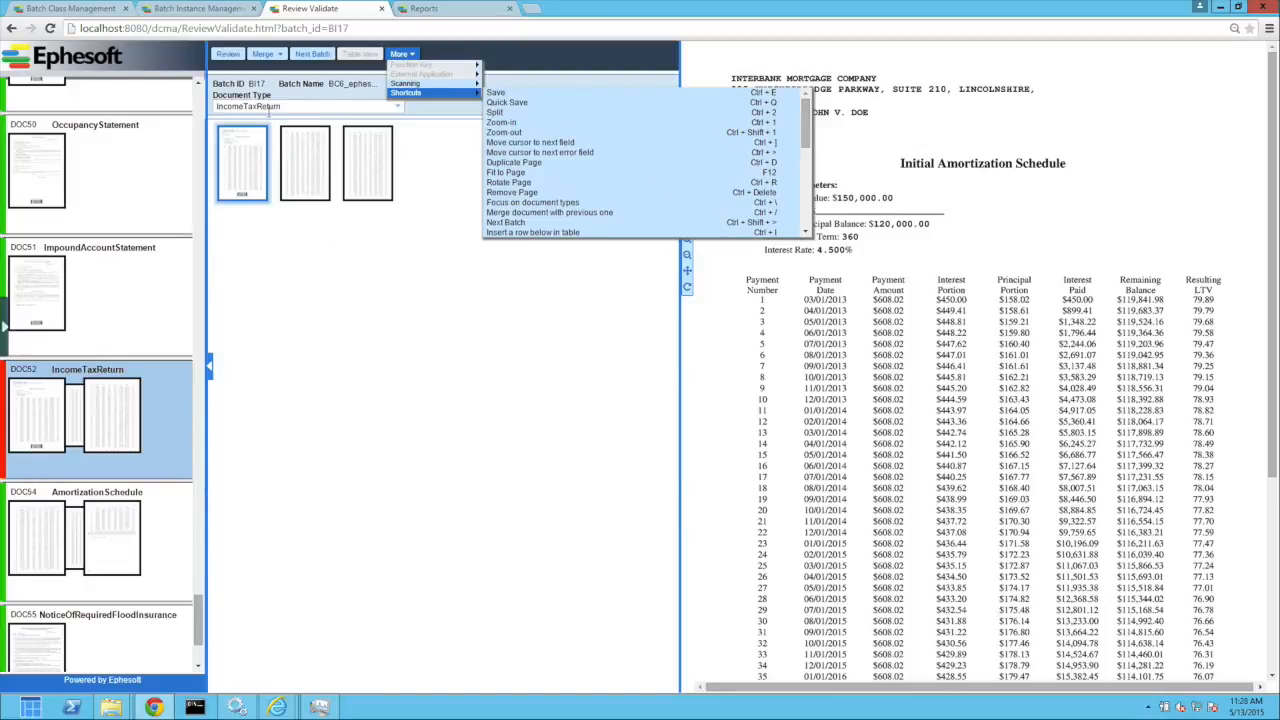
Change the document type of DOC52 to AmortizationSchedule, and merge DOC54 into it as the preceding document
left_click(266, 108)
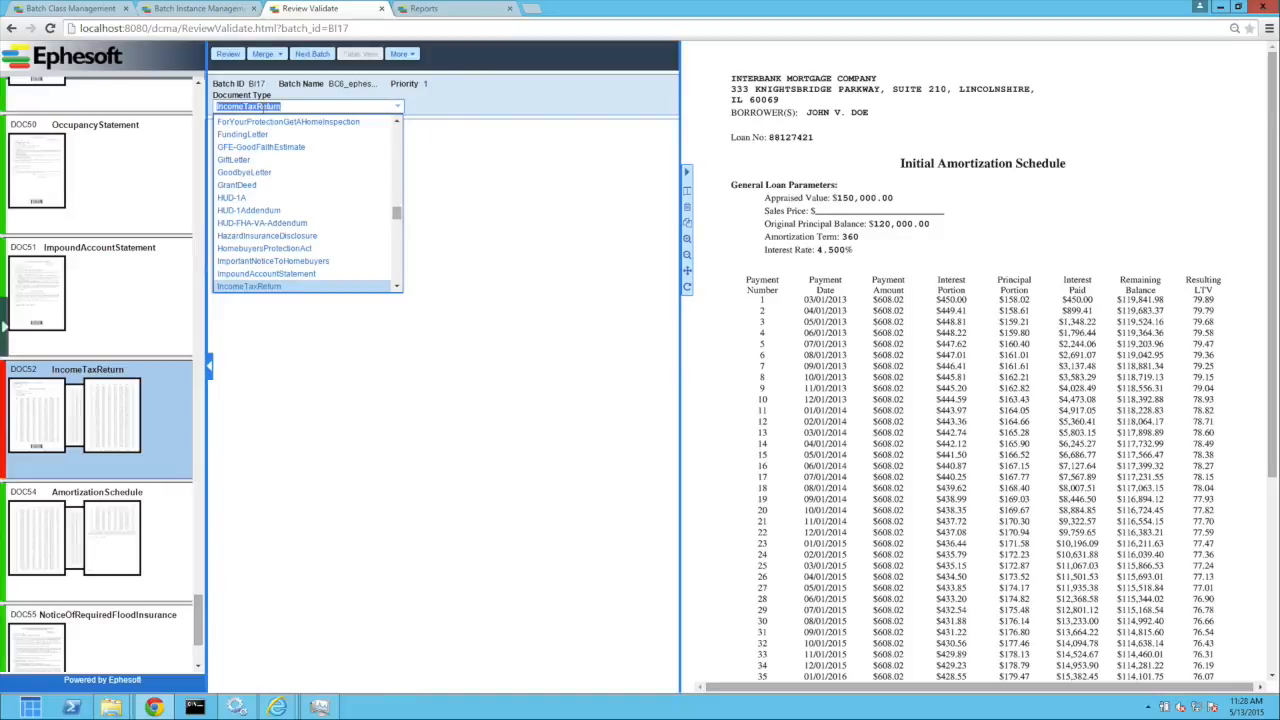
type("Amor")
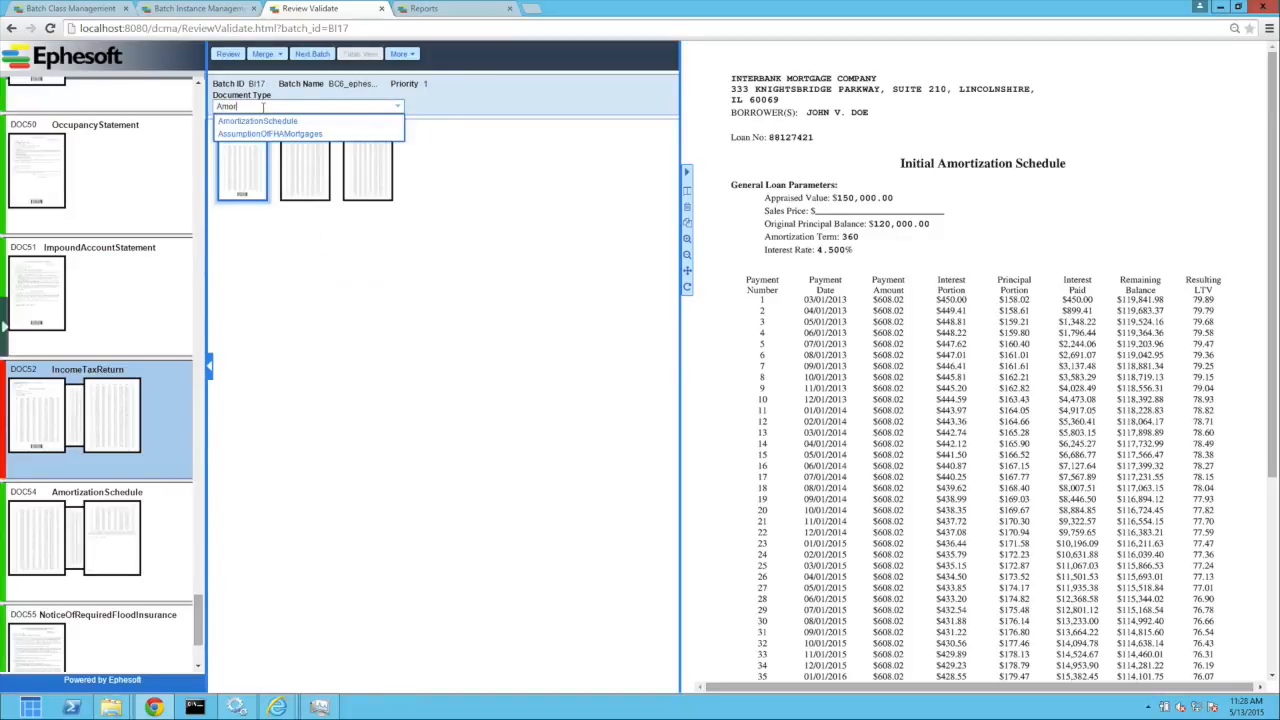
left_click(258, 121)
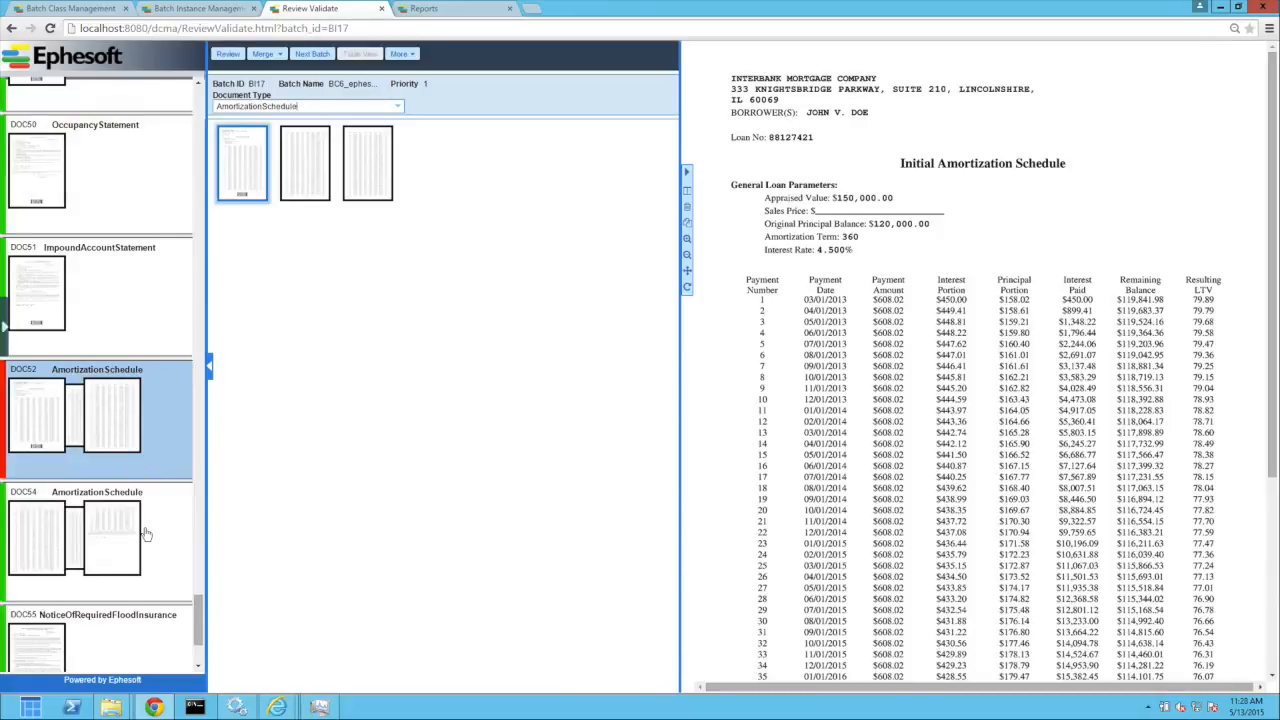
left_click(152, 531)
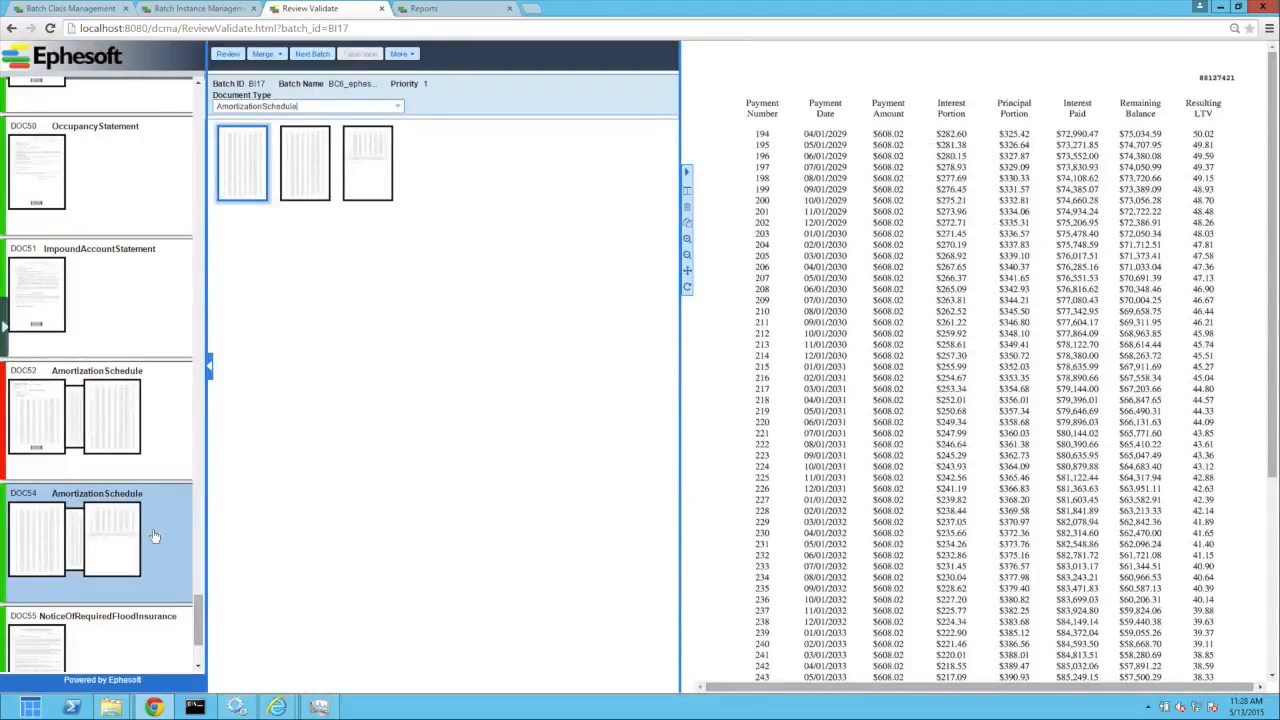
key("ctrl+slash")
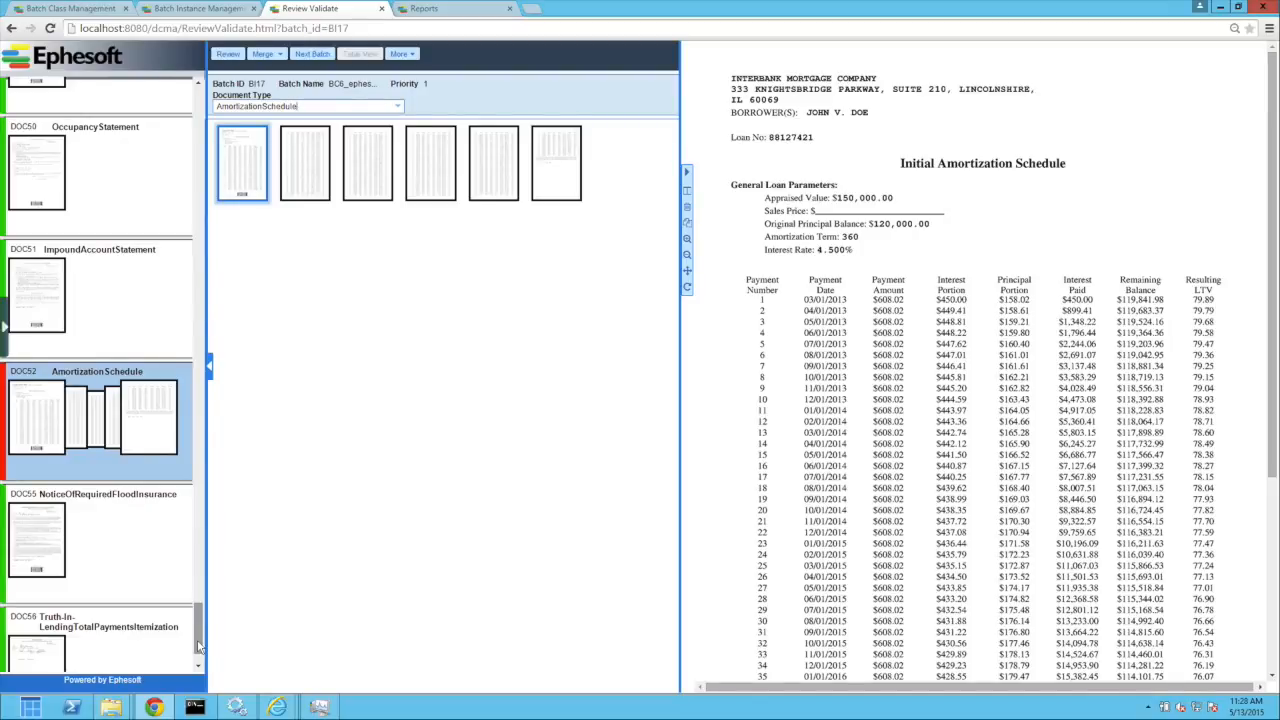
Save the corrected documents and complete the review of batch BI17
left_click_drag(199, 648, 197, 540)
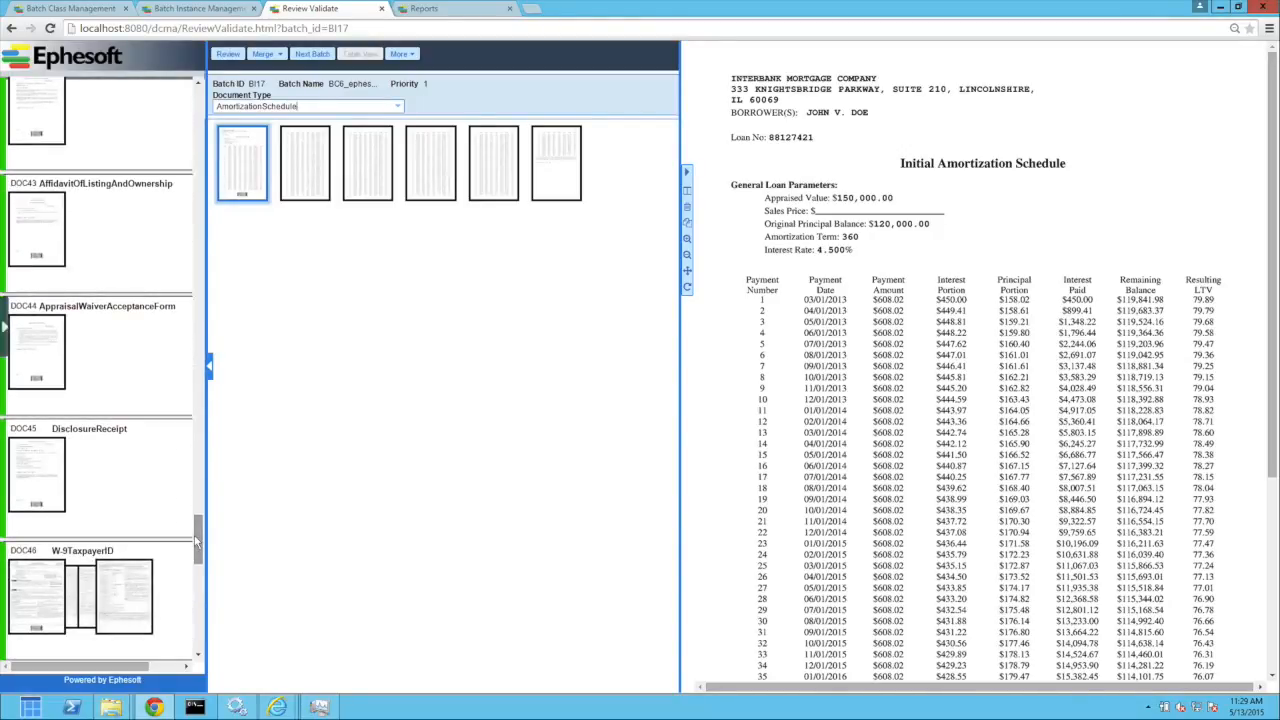
key("ctrl+s")
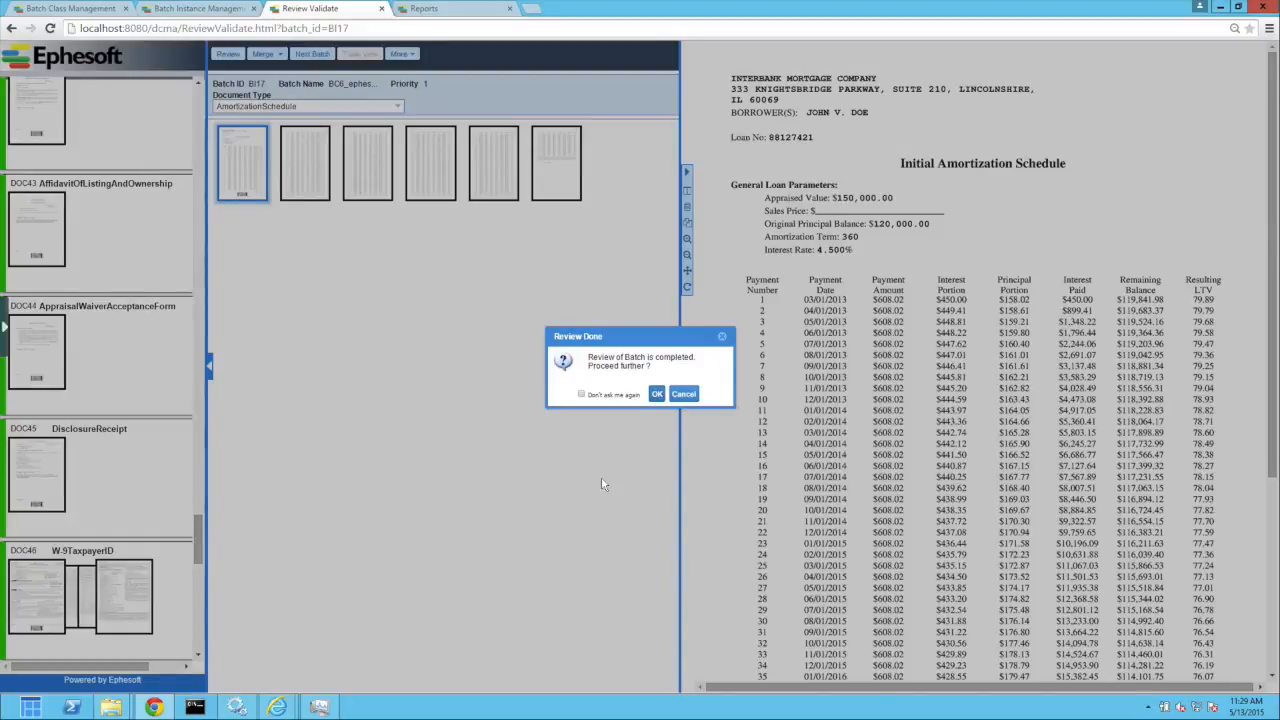
left_click(657, 395)
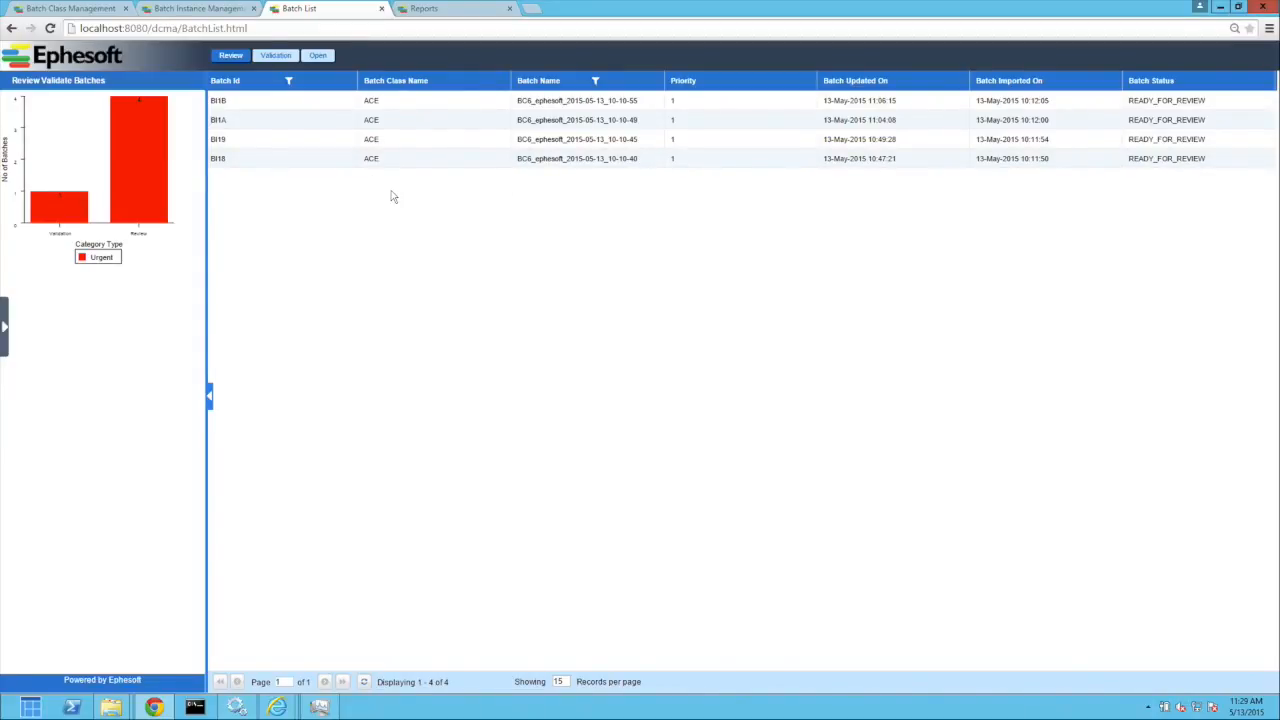
Refresh the batch instances to check the status of BI17, and view the batch list for batches awaiting validation
left_click(192, 9)
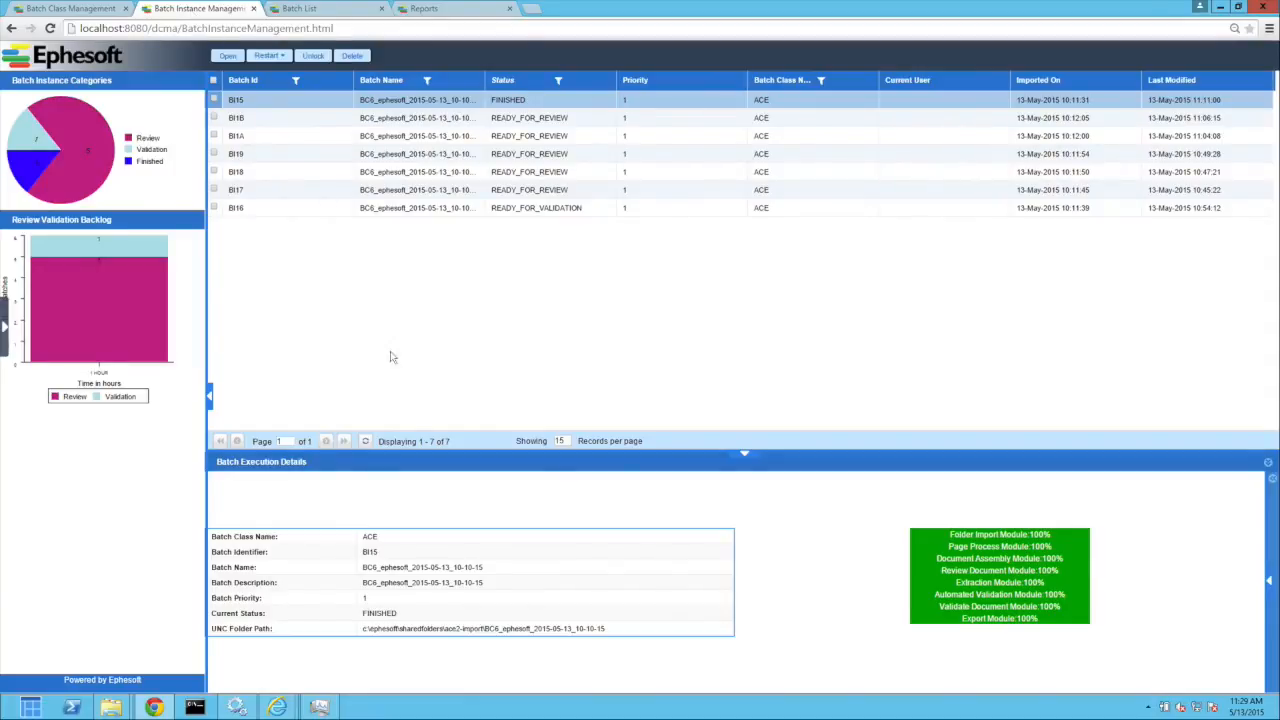
left_click(364, 442)
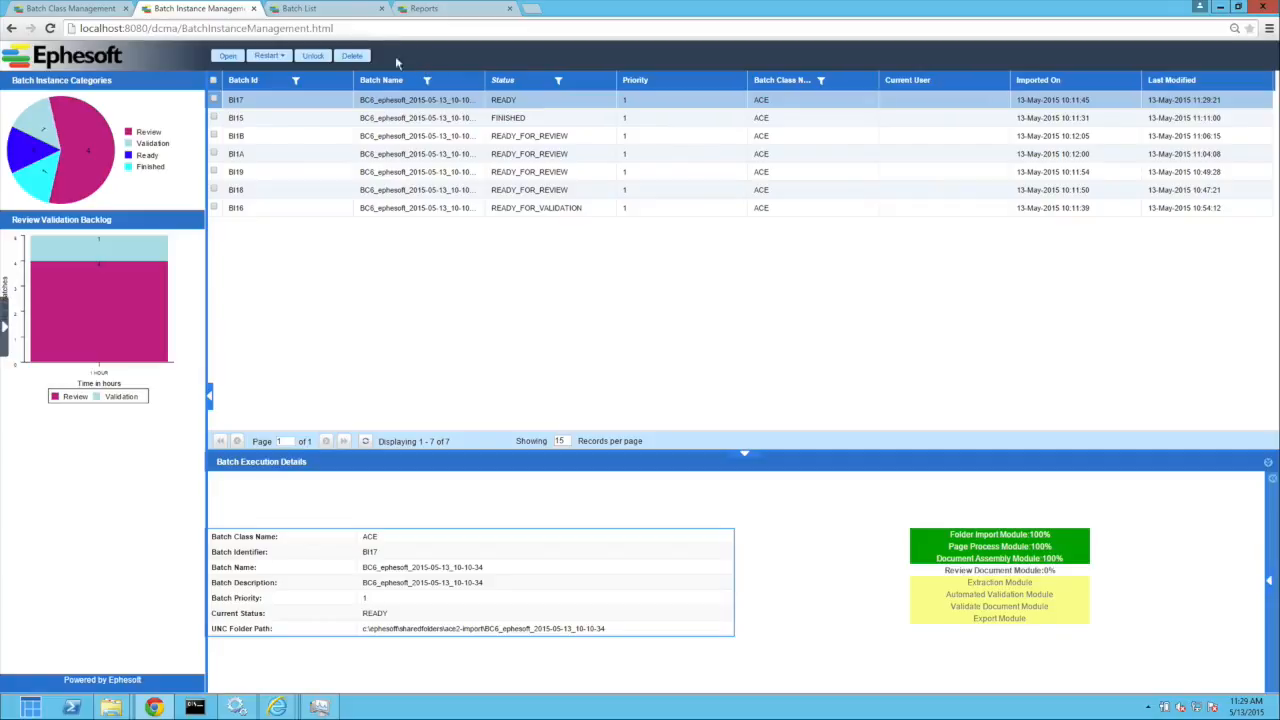
left_click(322, 12)
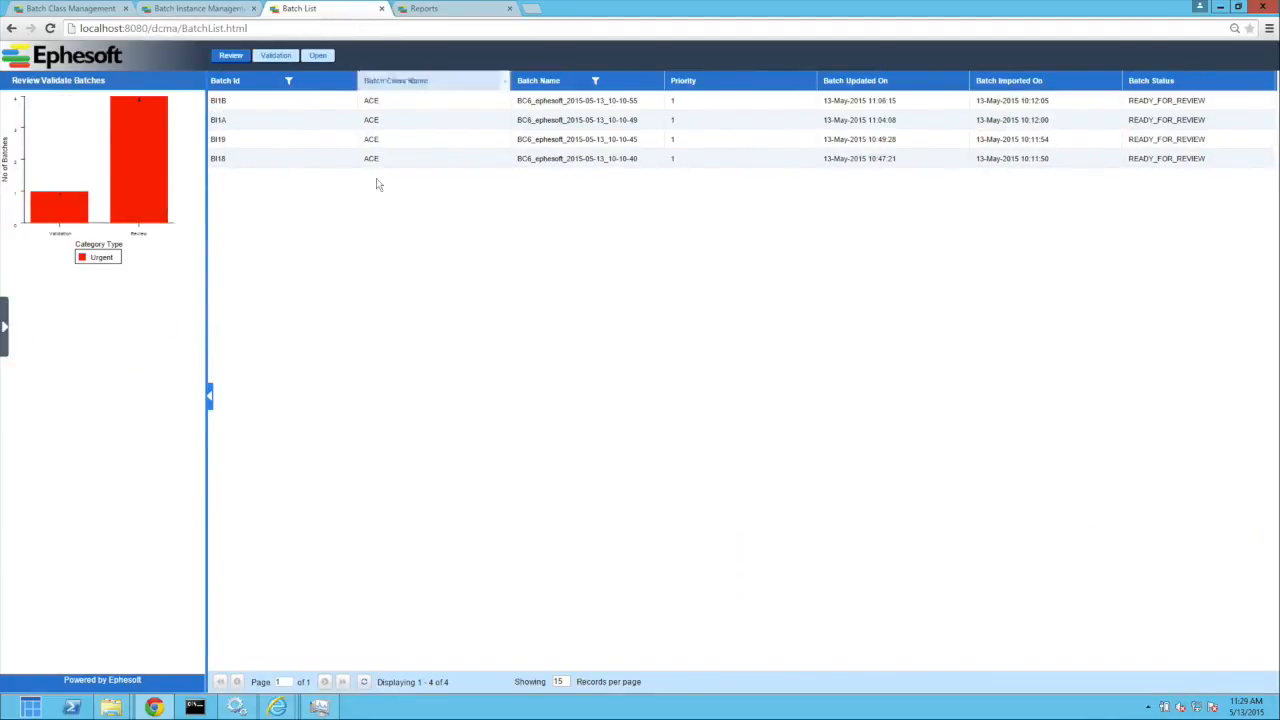
left_click(276, 56)
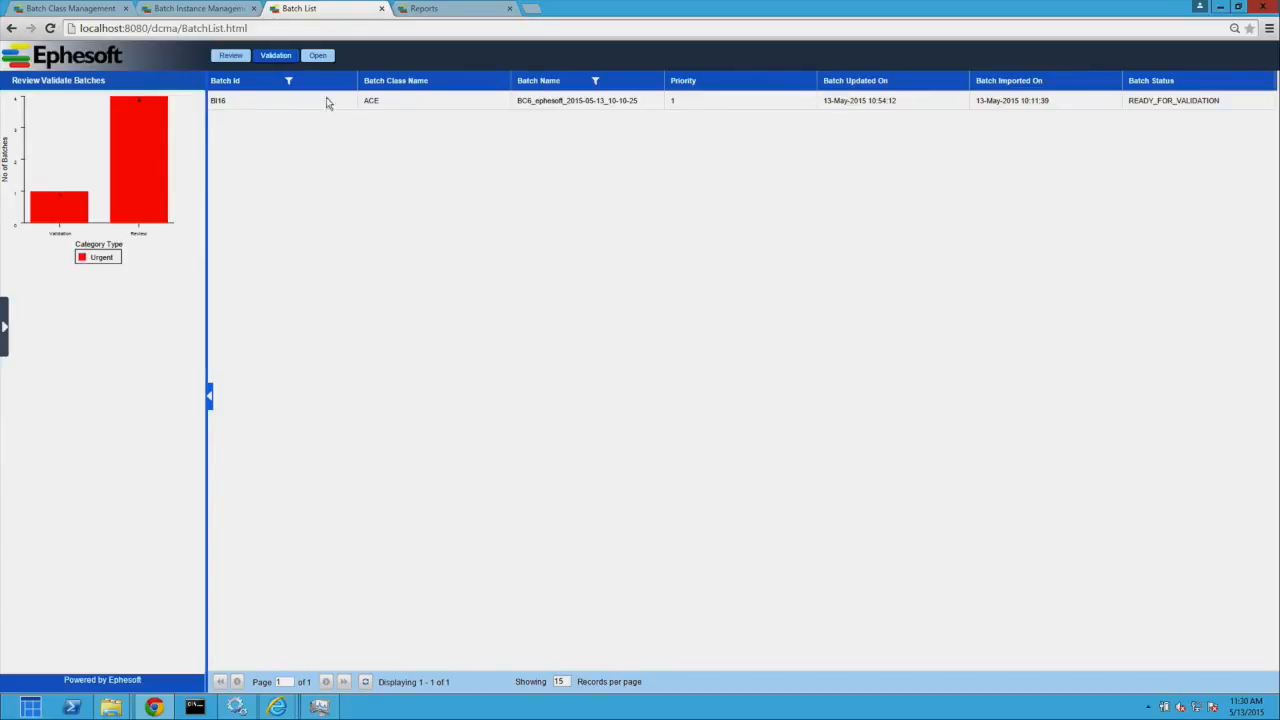
Examine the dashboard reports for batch processing, system health and system reporting, including the charts of batches per status, backlog and priority
left_click(425, 10)
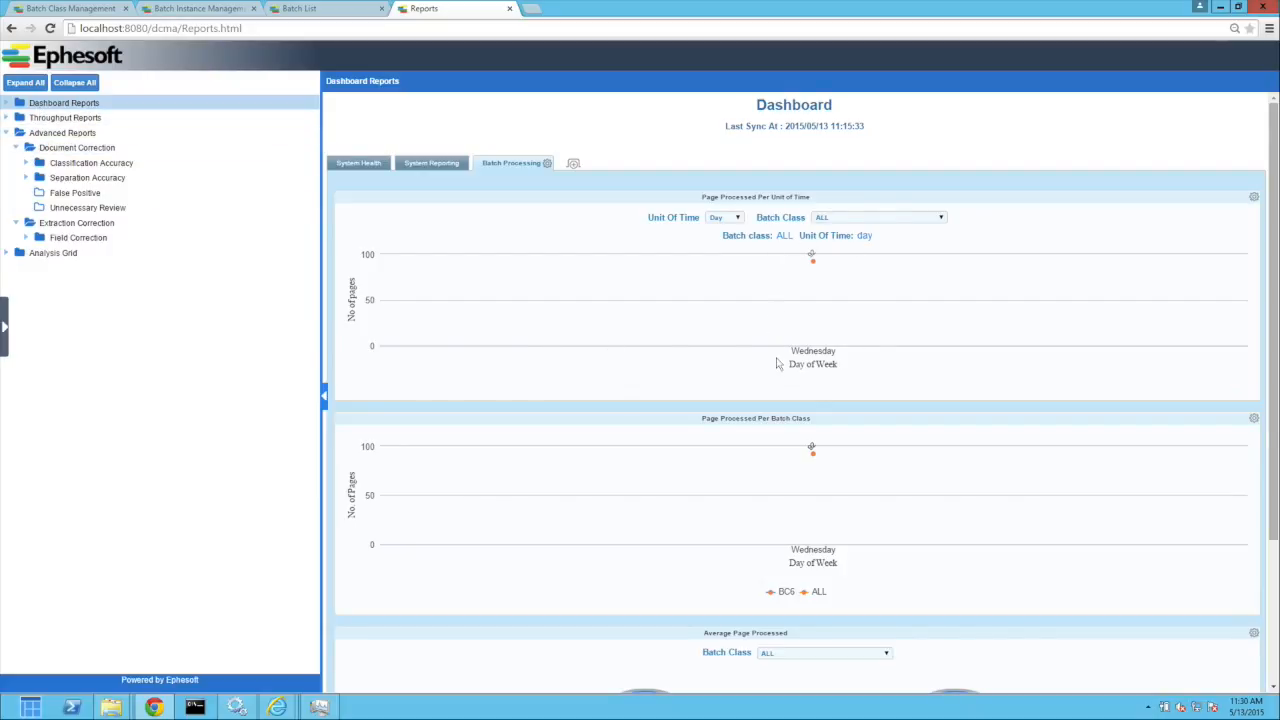
mouse_move(814, 264)
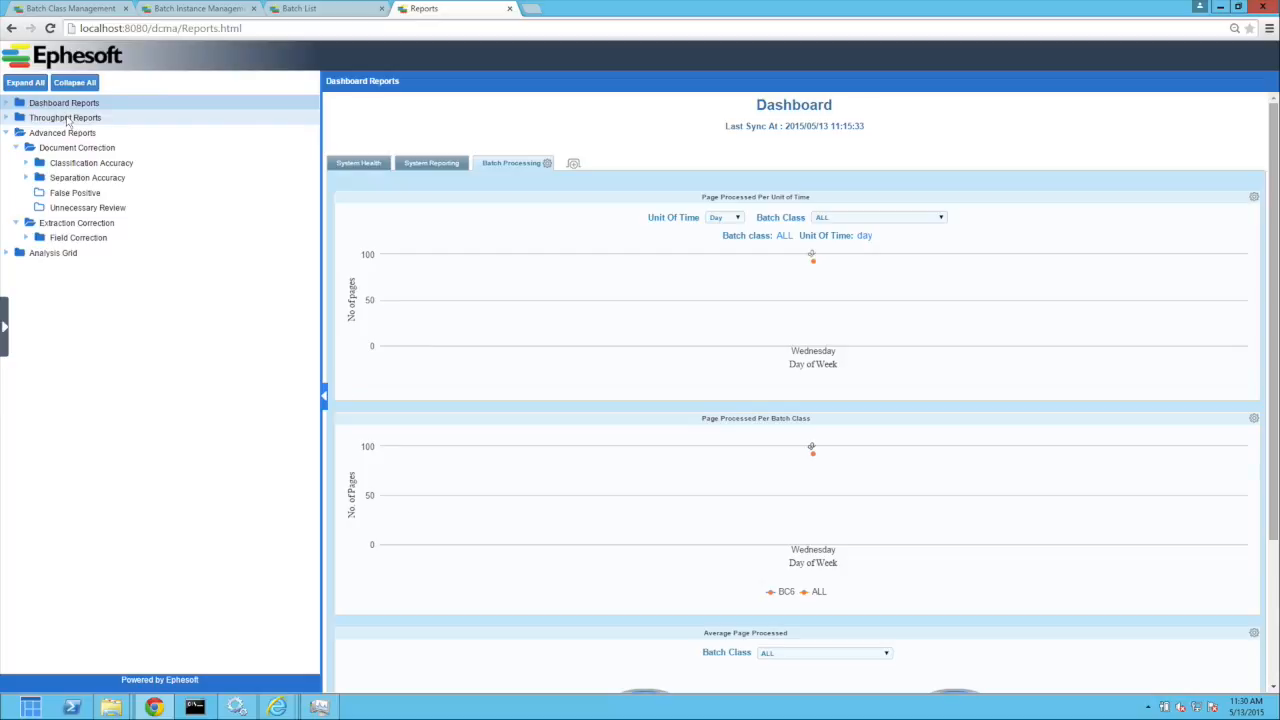
left_click(349, 170)
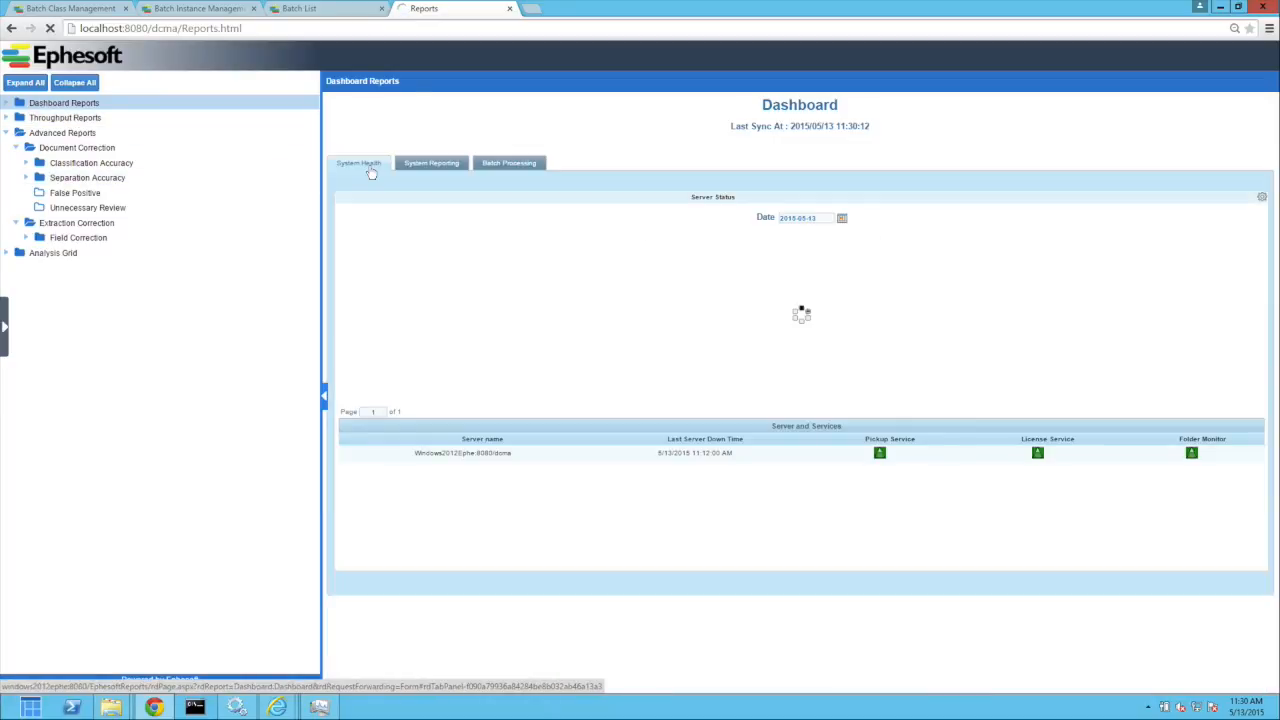
left_click(443, 167)
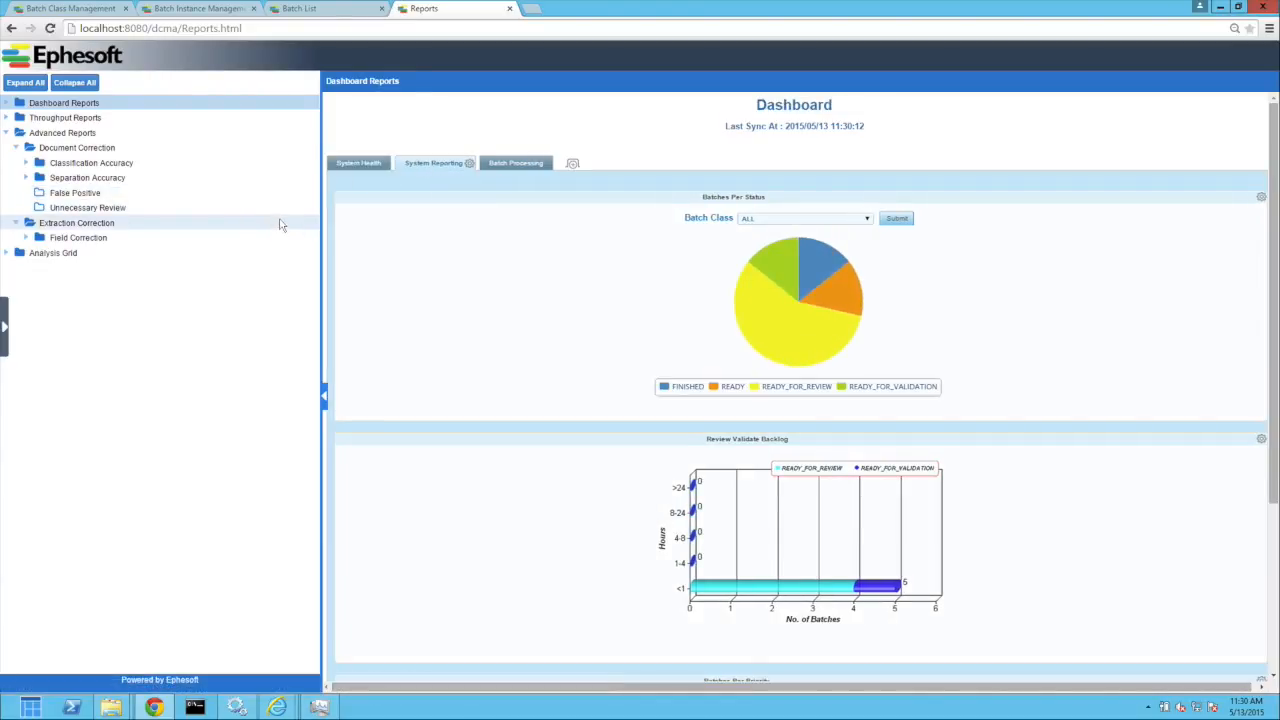
scroll(505, 521, "down", 2)
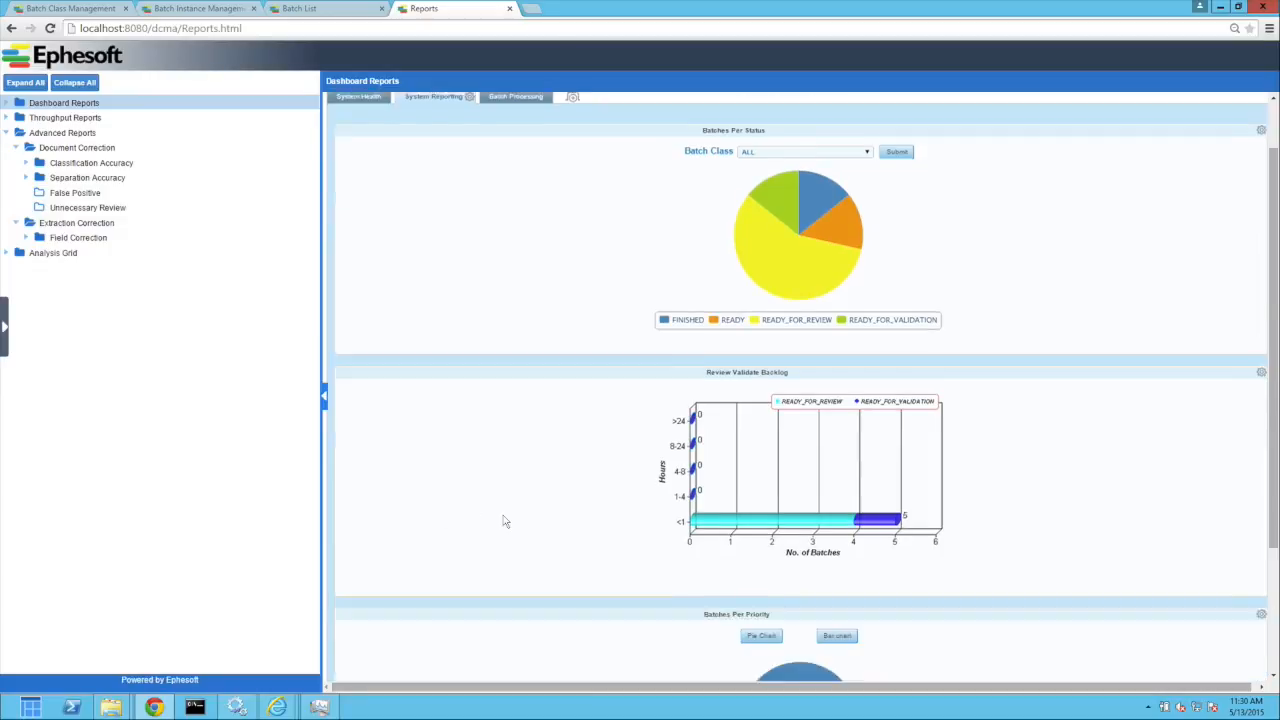
scroll(505, 521, "down", 1)
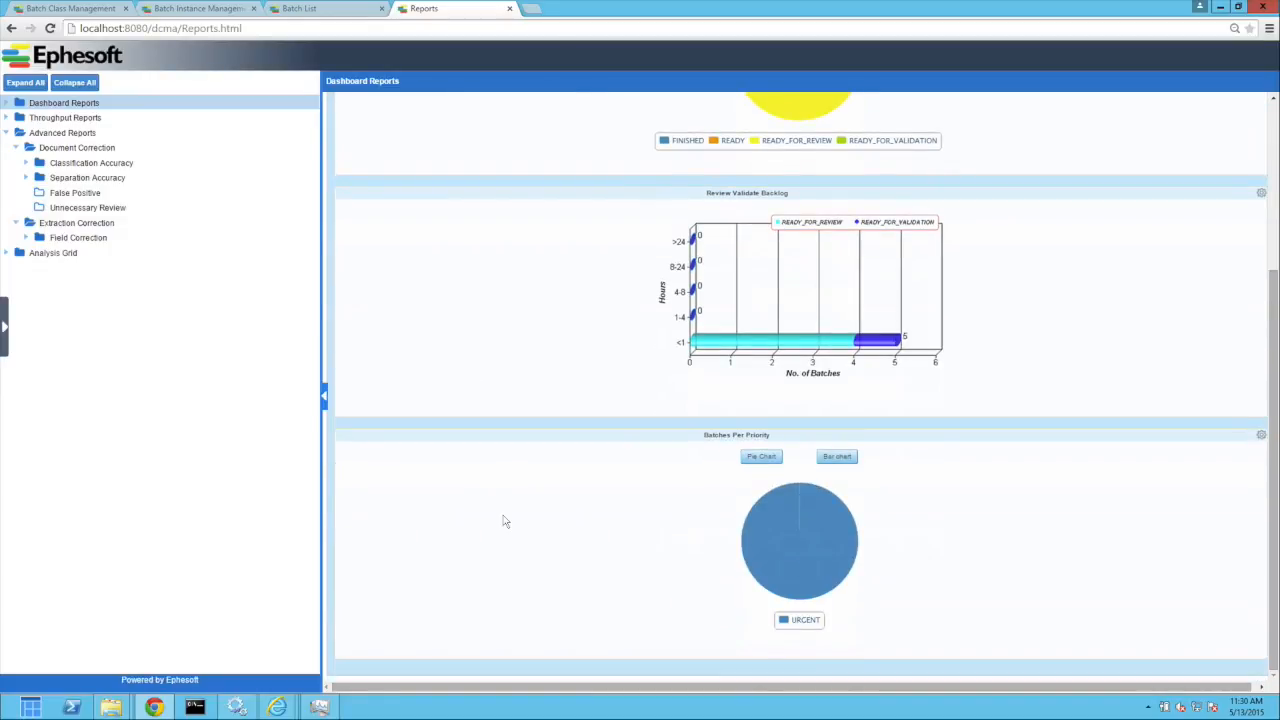
scroll(505, 521, "up", 3)
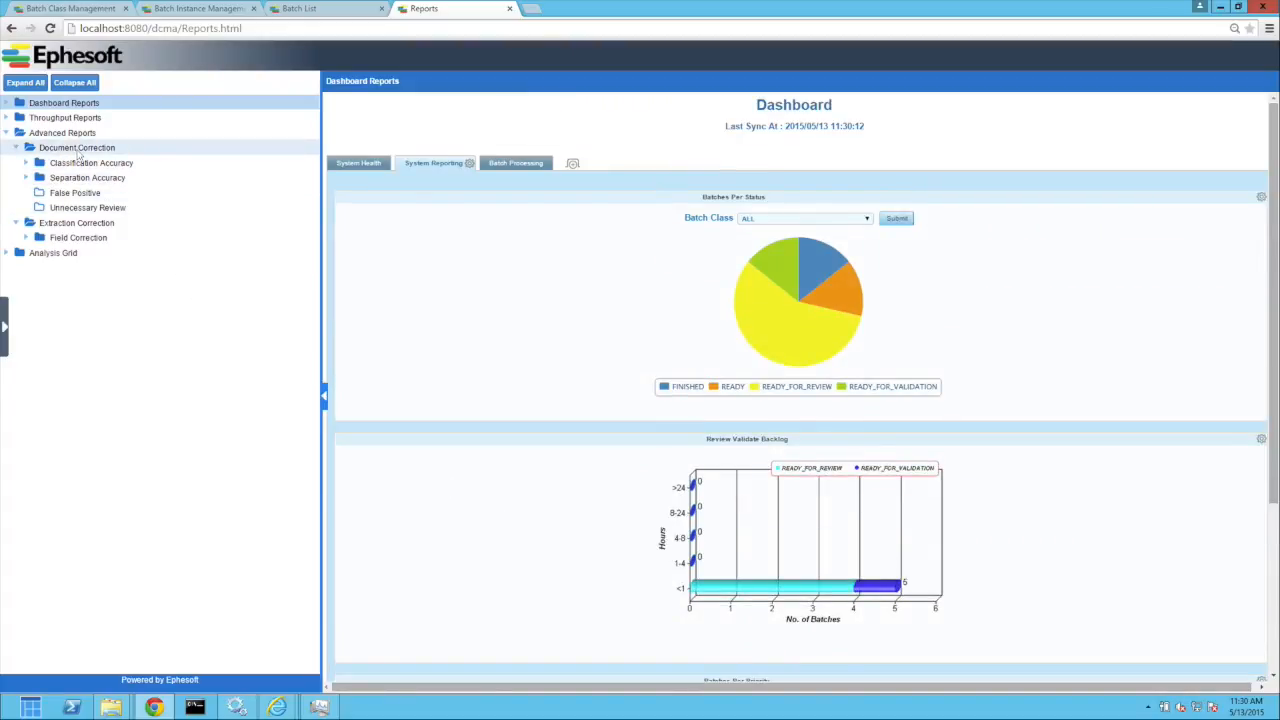
Examine the Document Correction, Classification Accuracy and Separation Accuracy reports, drilling into the separation details for AmortizationSchedule
left_click(78, 152)
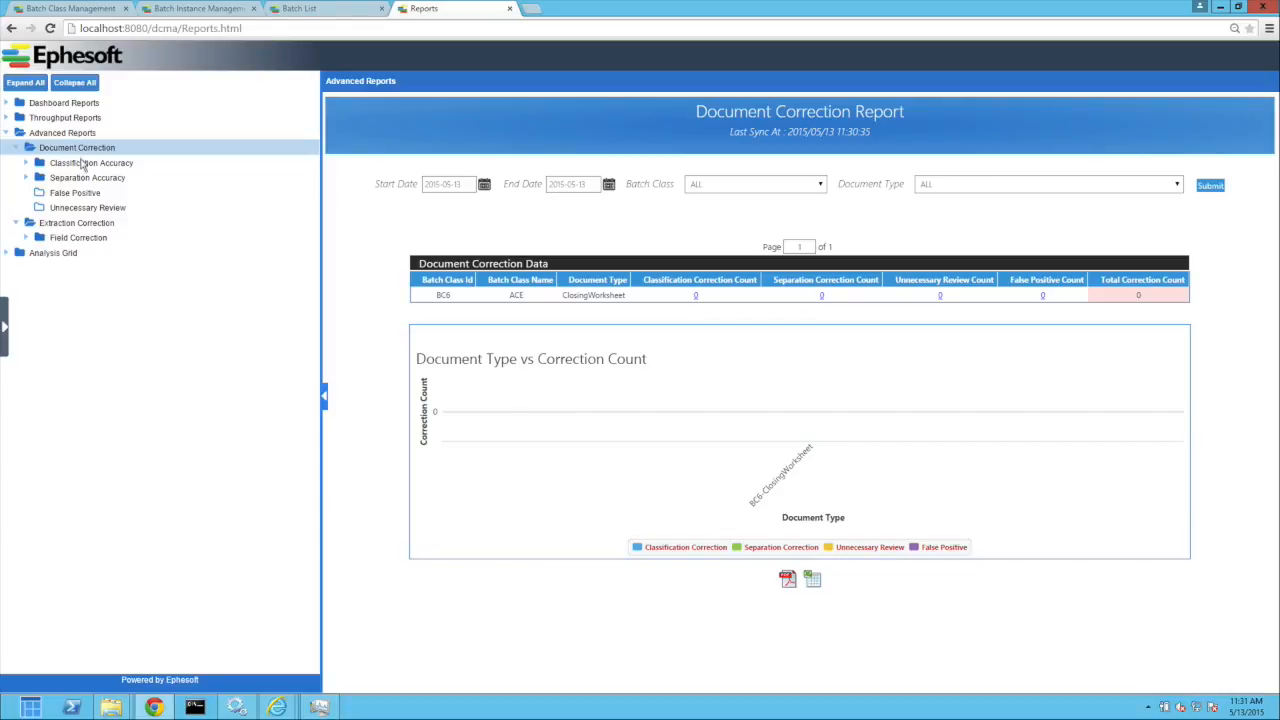
left_click(83, 165)
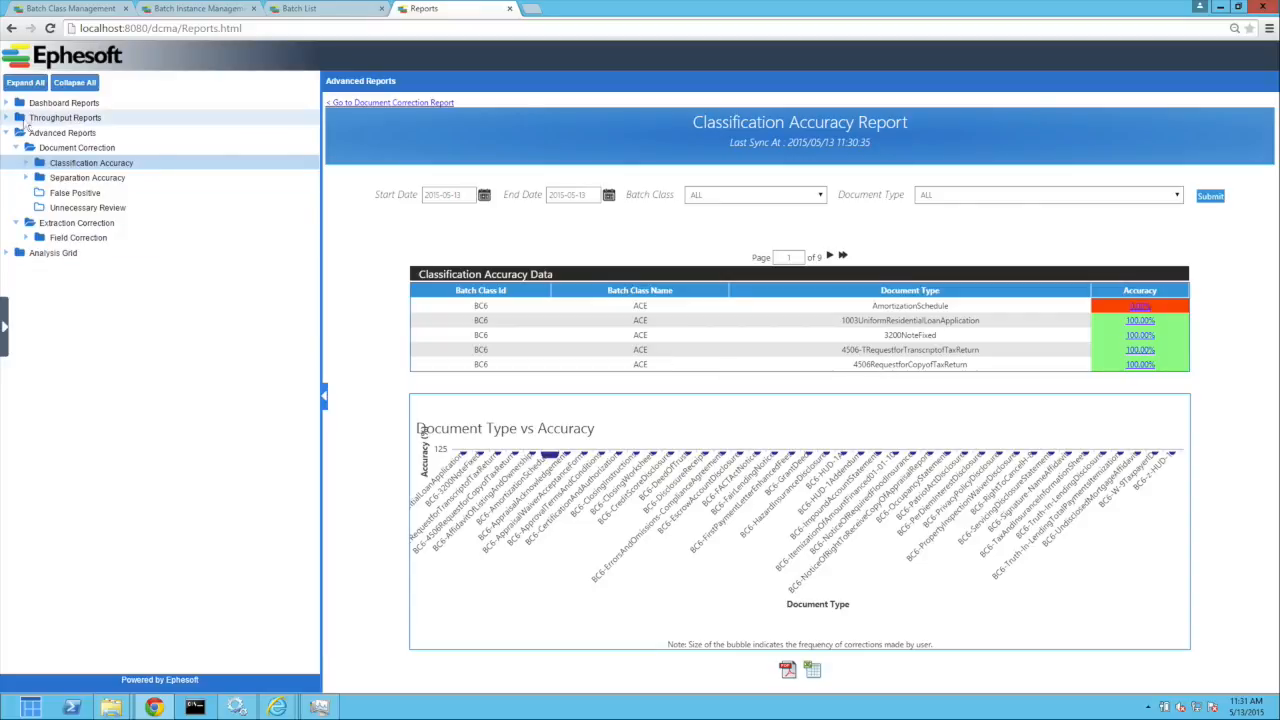
left_click(66, 179)
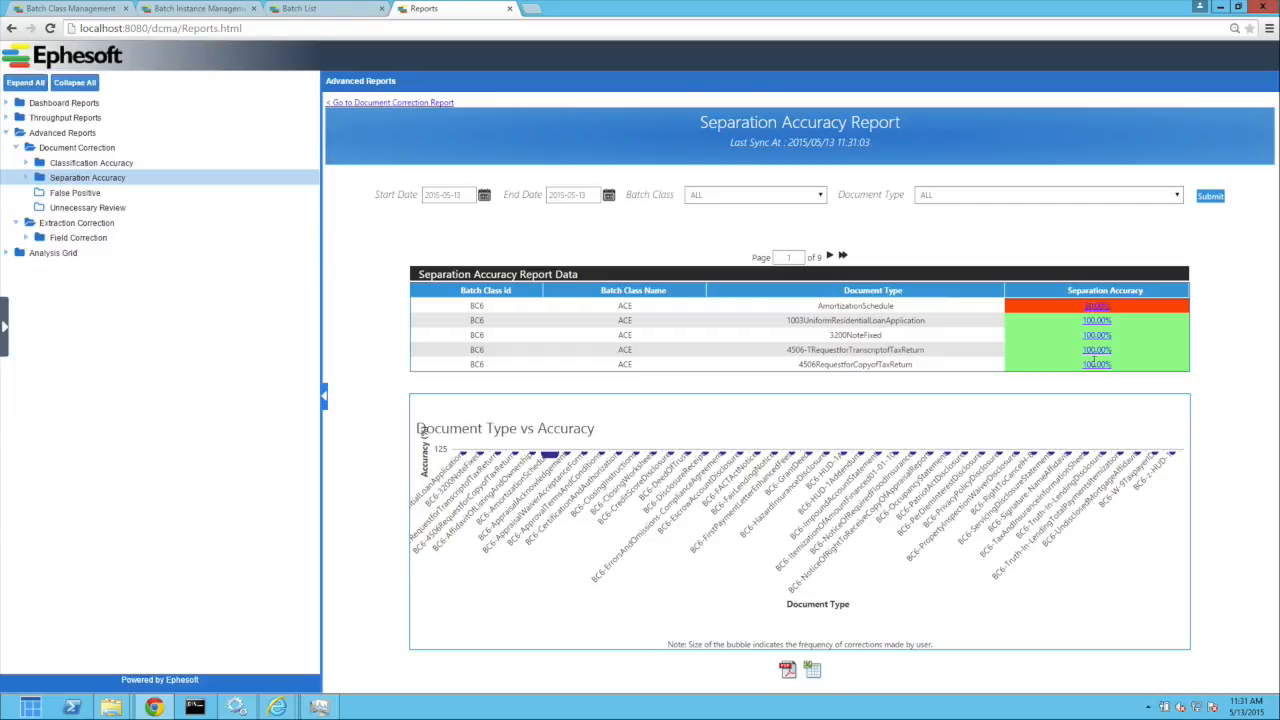
left_click(1096, 305)
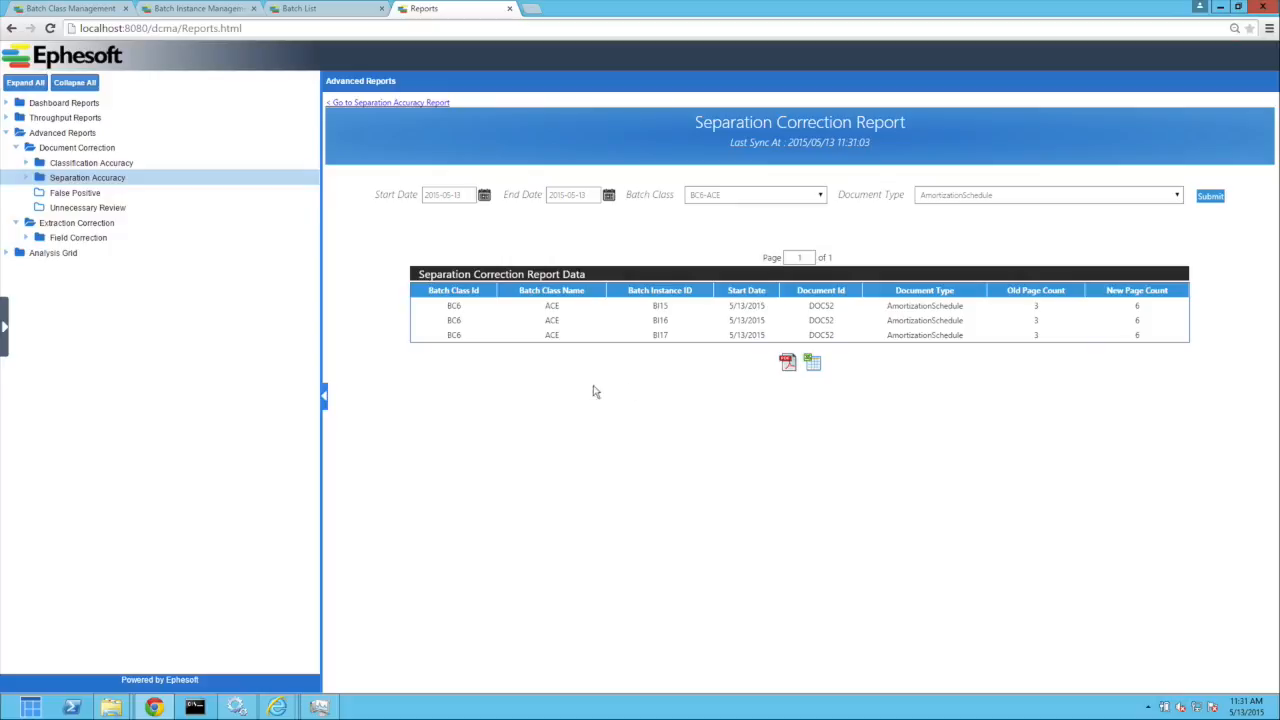
View the Extraction Correction and Field Correction reports, and drill into the change ratio of the Line303Value field
left_click(67, 226)
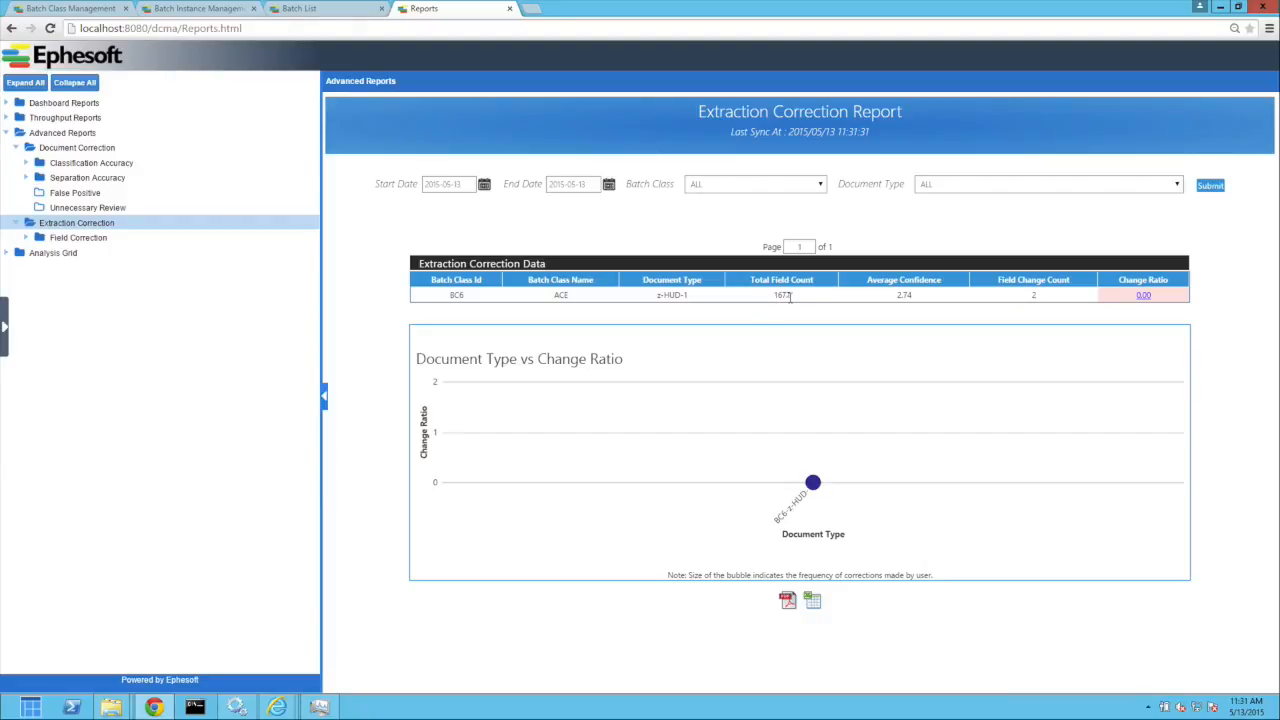
left_click(73, 240)
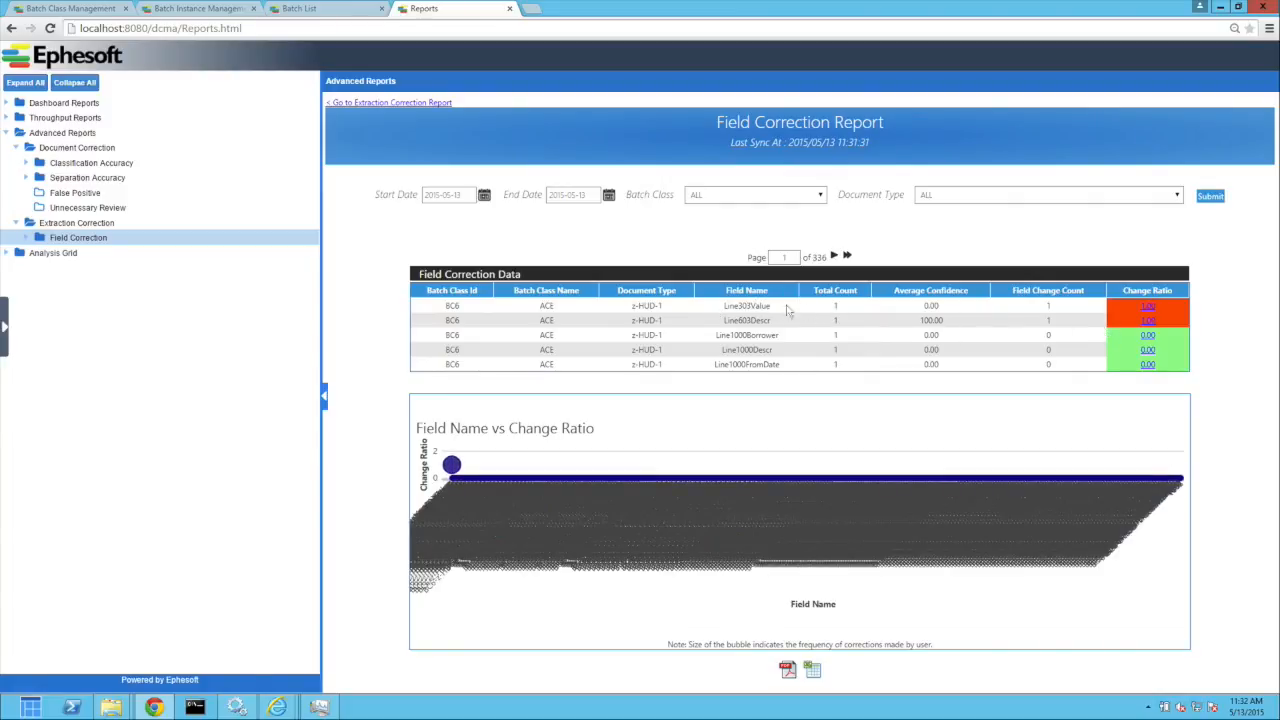
left_click(1147, 306)
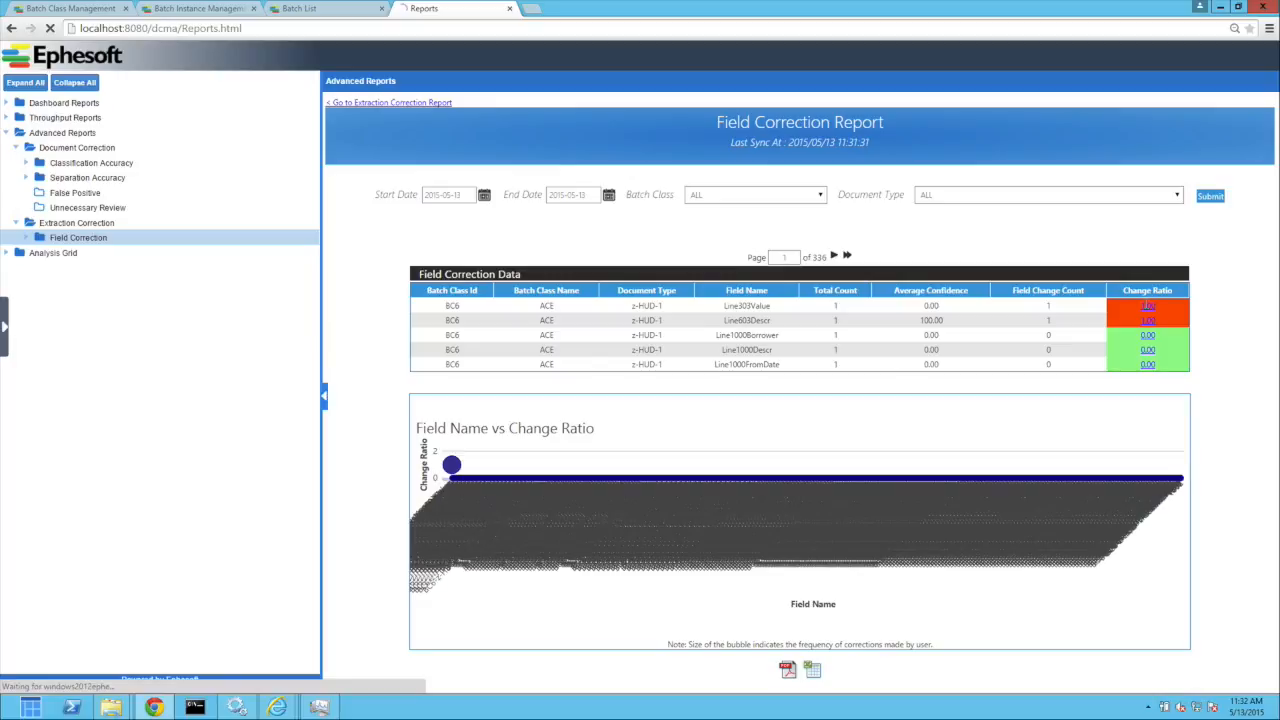